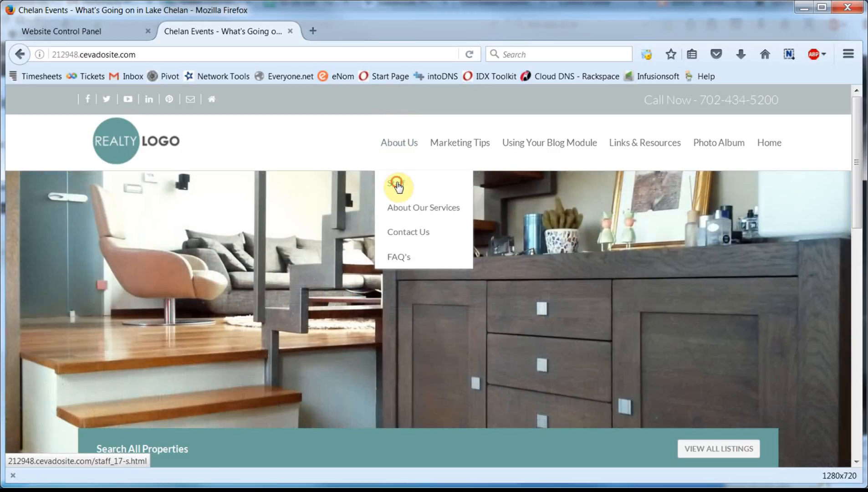
# - View the live site's Staff page and the middle staff member's profile, and return to the staff list
pyautogui.click(397, 184)
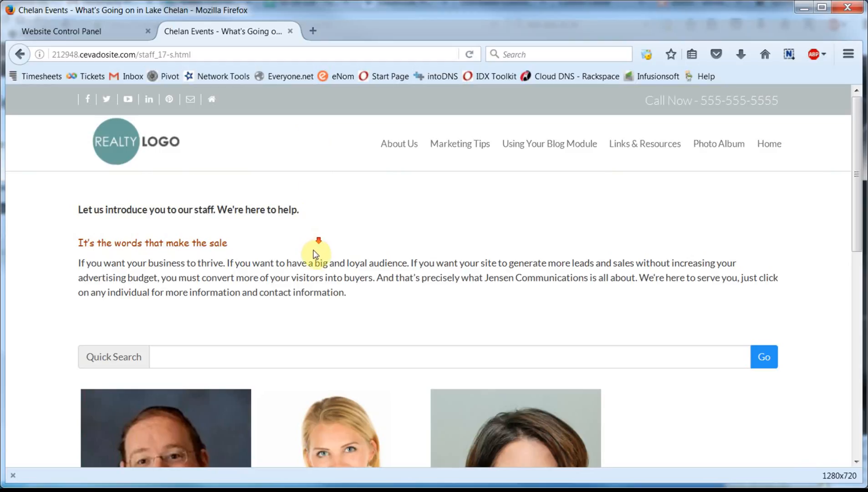
pyautogui.scroll(-3, 317, 270)
pyautogui.scroll(-3, 317, 271)
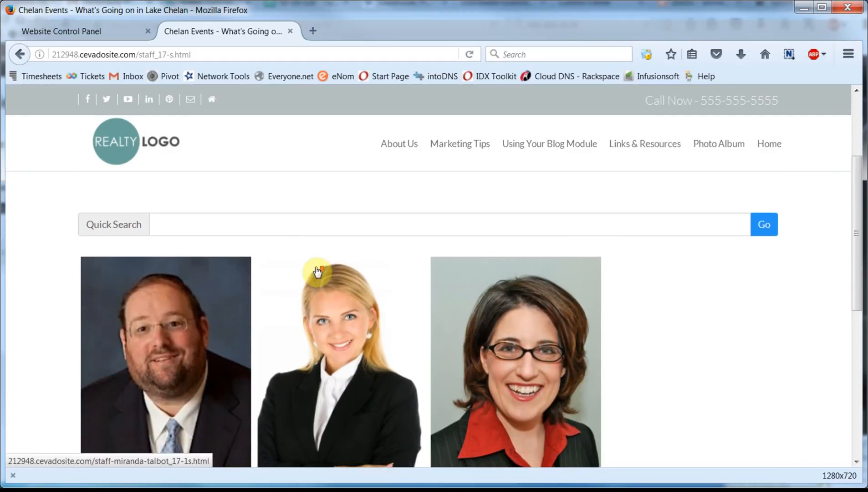
pyautogui.scroll(-3, 319, 270)
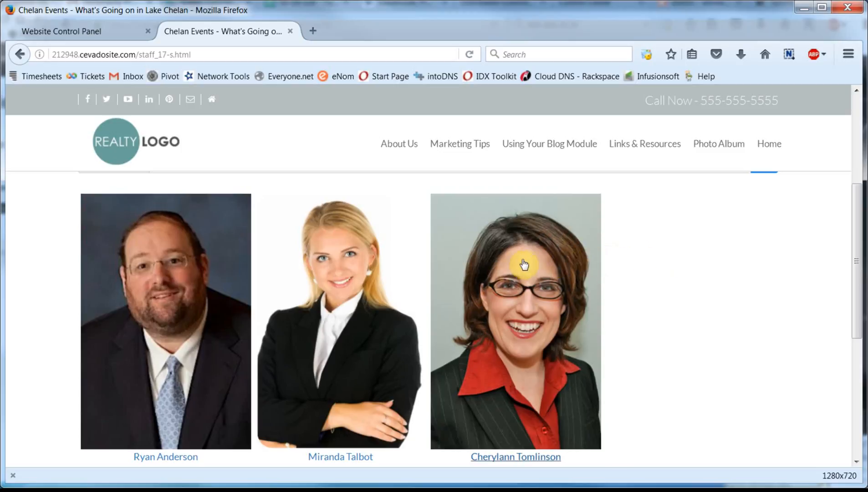
pyautogui.click(368, 277)
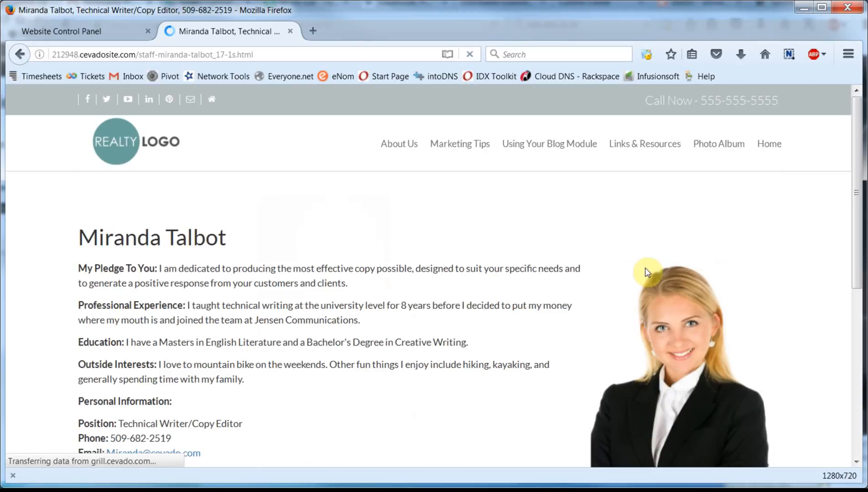
pyautogui.scroll(-3, 644, 273)
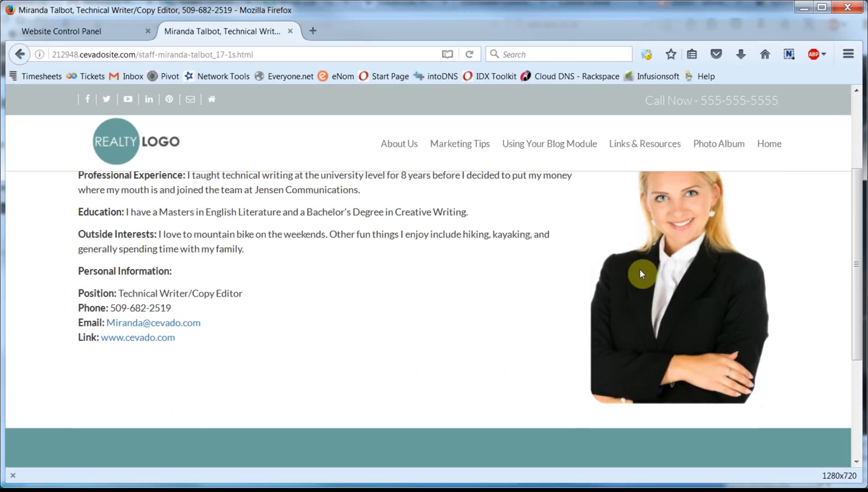
pyautogui.scroll(3, 641, 271)
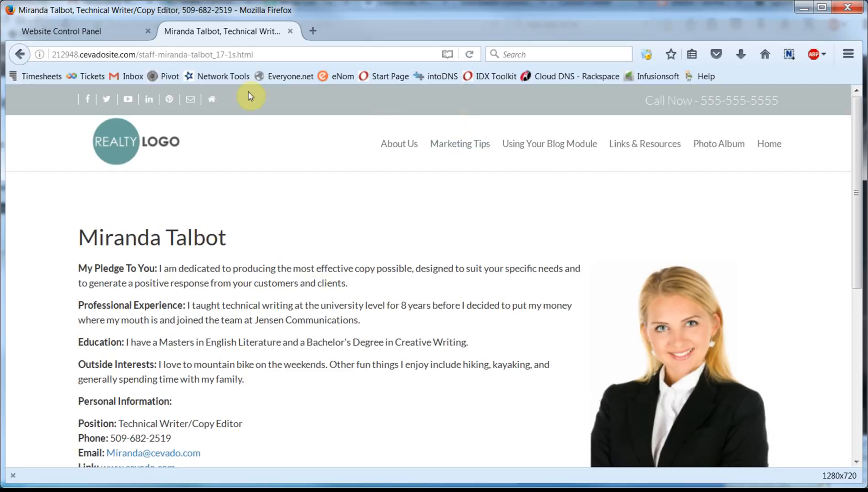
pyautogui.click(18, 54)
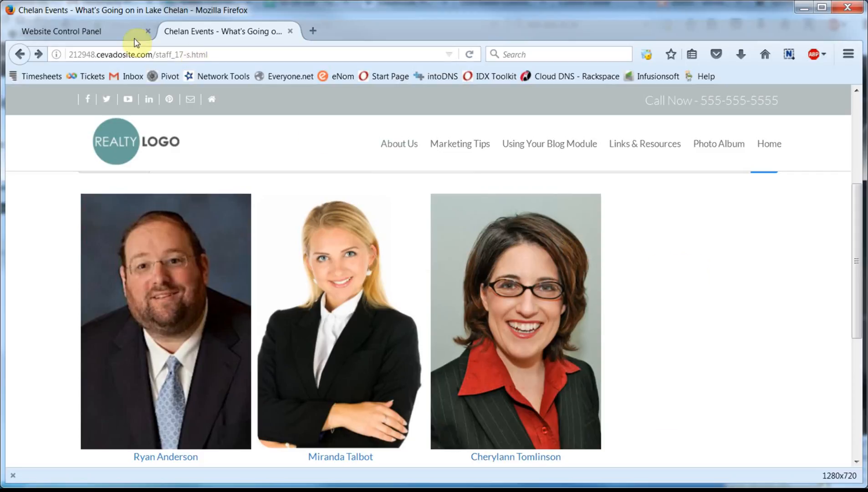
# - In the website control panel's Staff settings, set the staff quick search to Off and apply the update
pyautogui.click(93, 36)
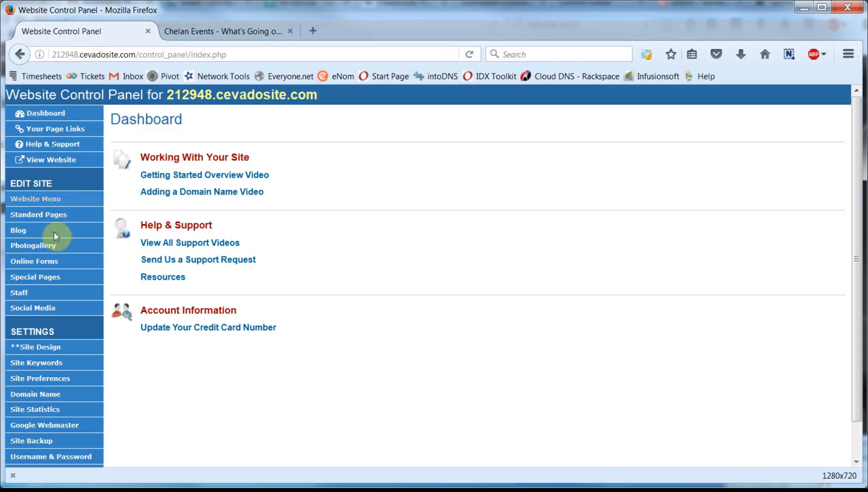
pyautogui.click(25, 296)
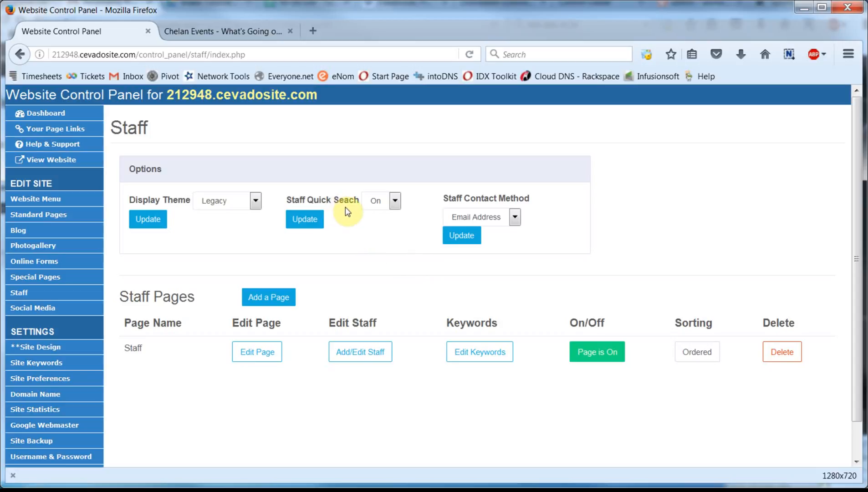
pyautogui.click(395, 201)
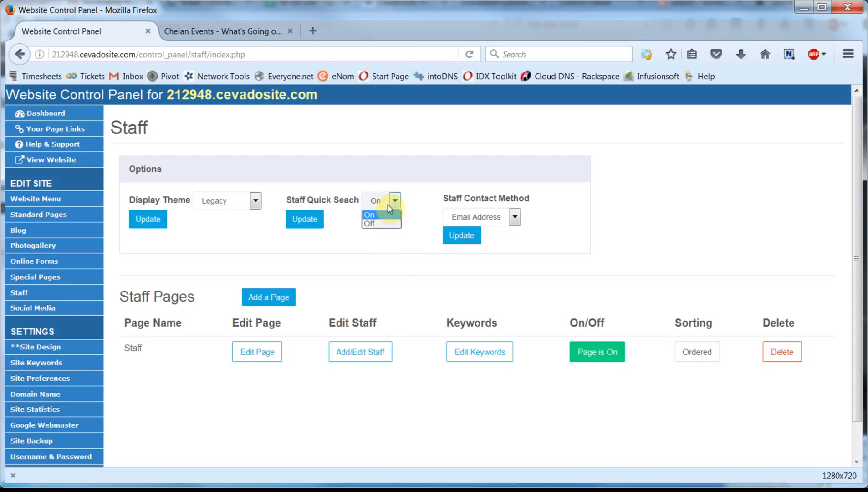
pyautogui.click(379, 224)
pyautogui.click(301, 220)
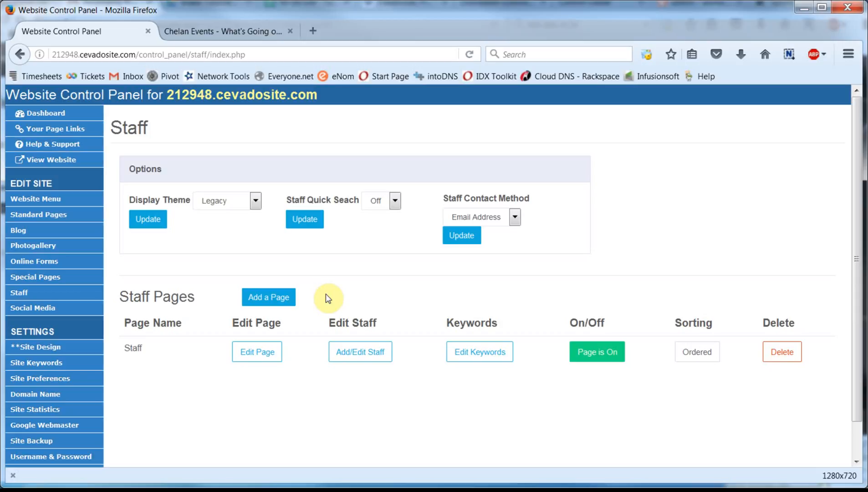
# - Rename the Staff page as "Our Word Wizards" and save the page
pyautogui.click(261, 355)
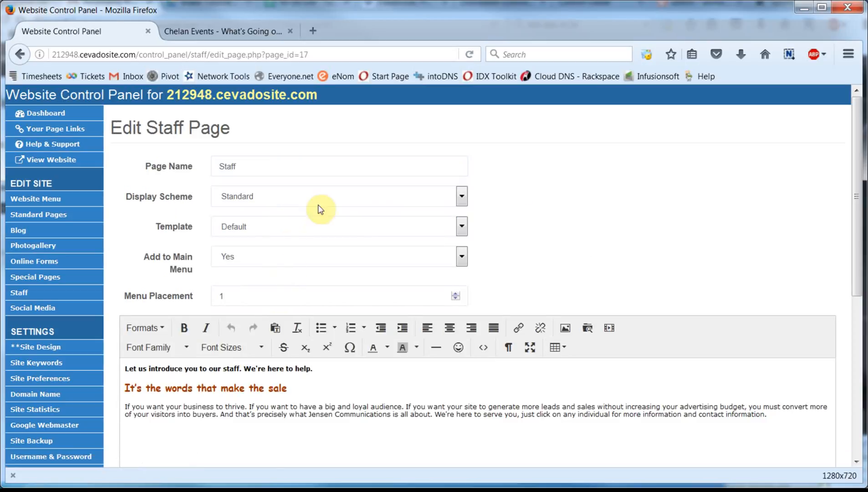
pyautogui.click(288, 164)
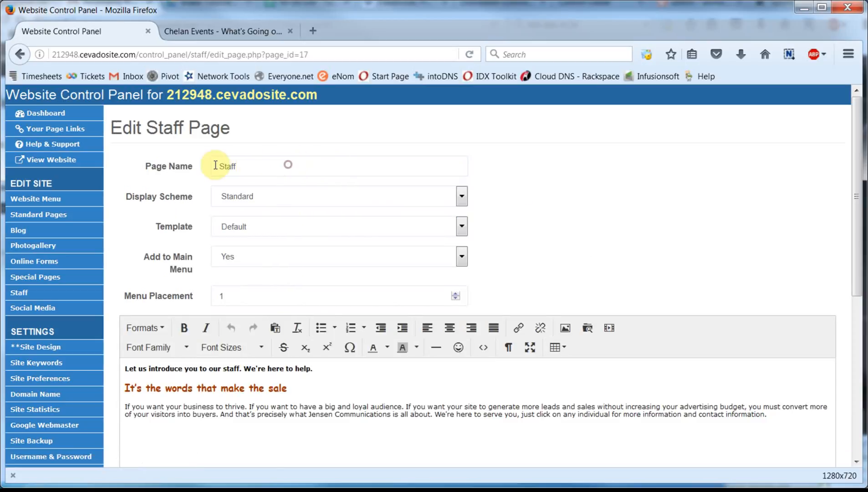
pyautogui.doubleClick(251, 167)
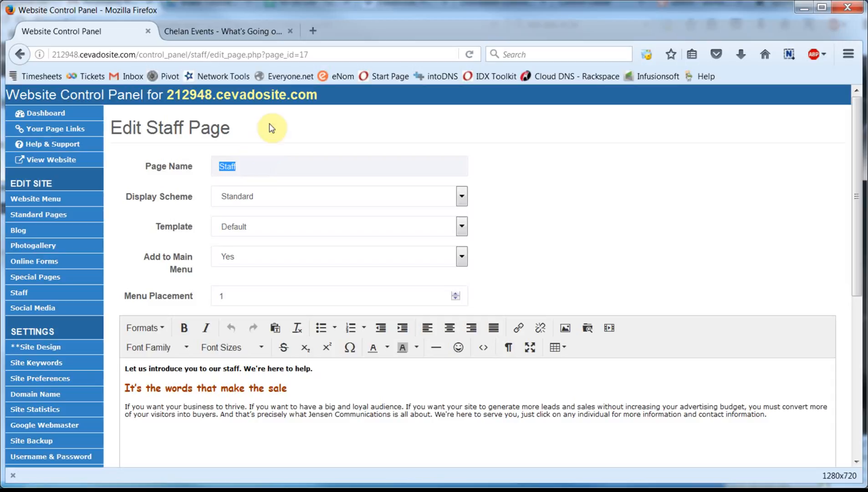
pyautogui.write('Our Word Wizards')
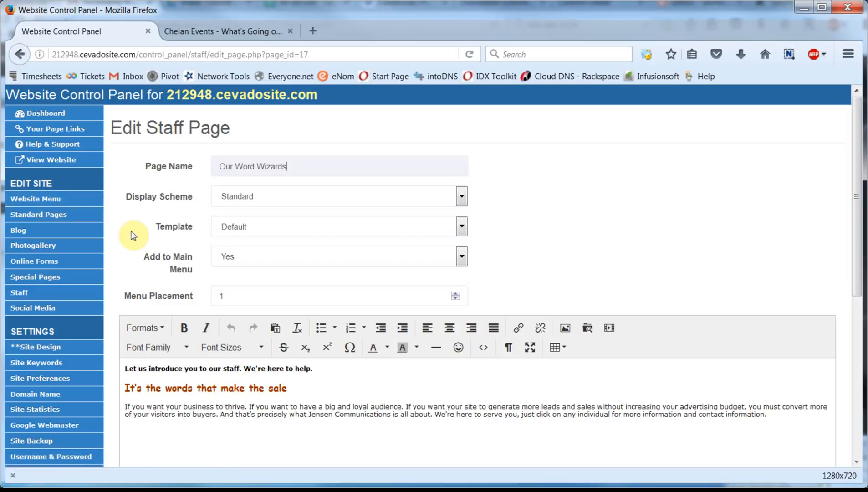
pyautogui.scroll(-5, 140, 337)
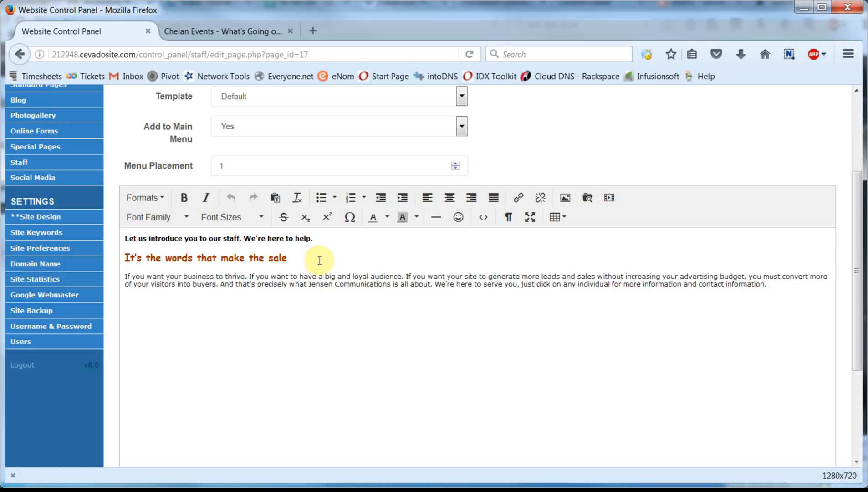
pyautogui.scroll(-5, 257, 384)
pyautogui.click(209, 430)
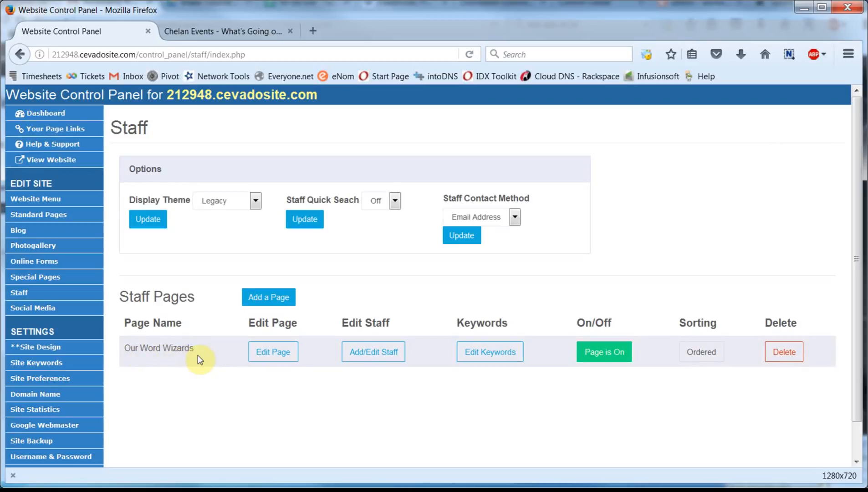
# - Open the second member of the Our Word Wizards staff list for editing and review the details, image and biography fields
pyautogui.click(372, 353)
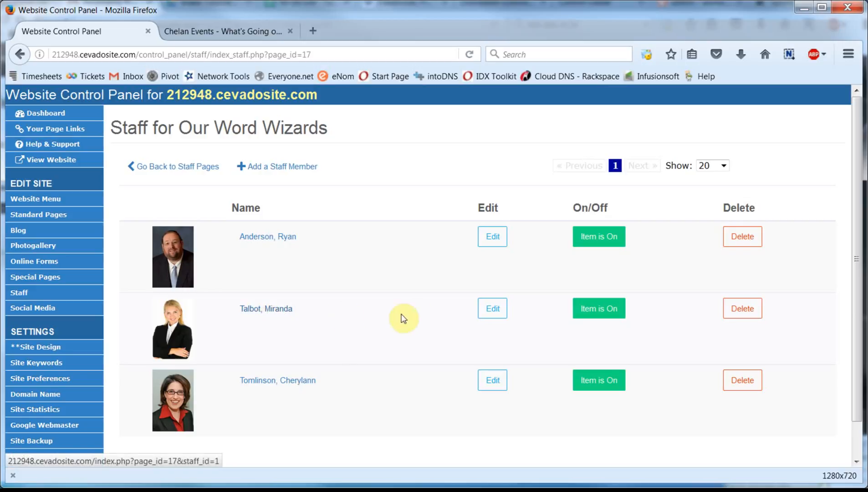
pyautogui.click(498, 311)
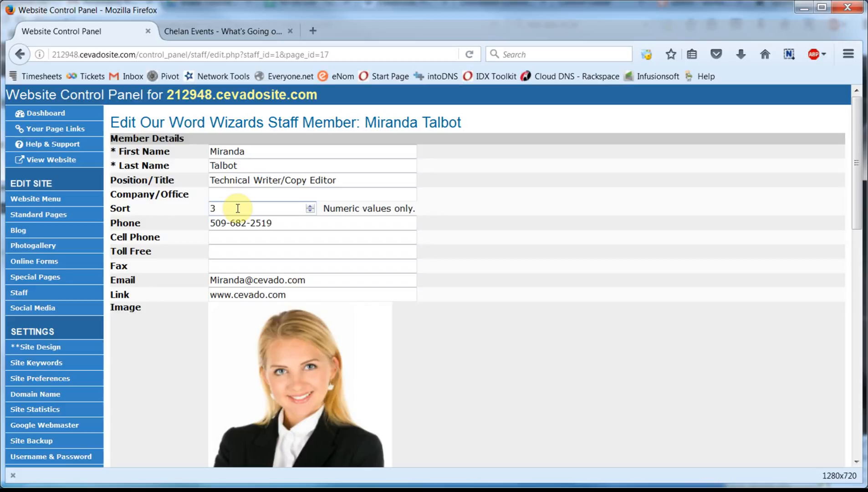
pyautogui.scroll(-4, 516, 314)
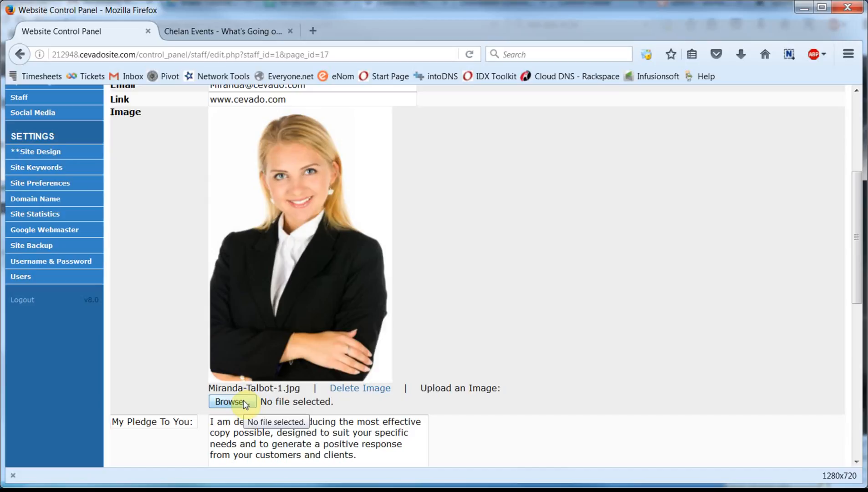
pyautogui.scroll(-3, 126, 364)
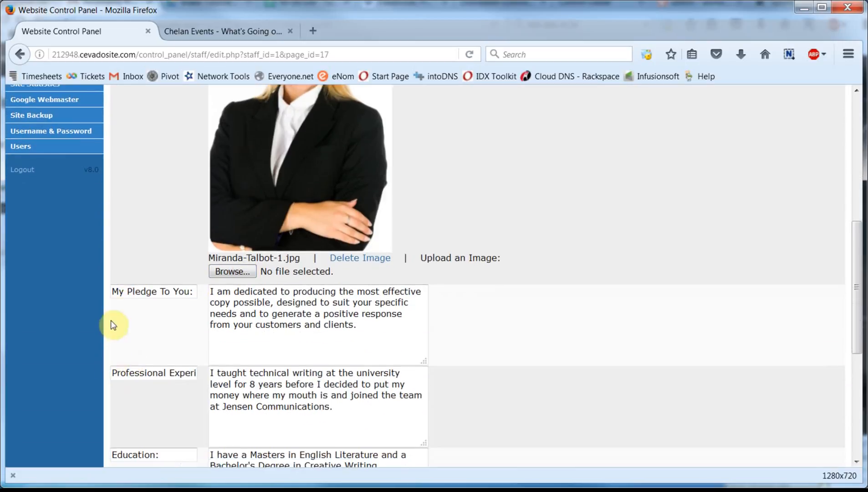
pyautogui.scroll(-3, 113, 381)
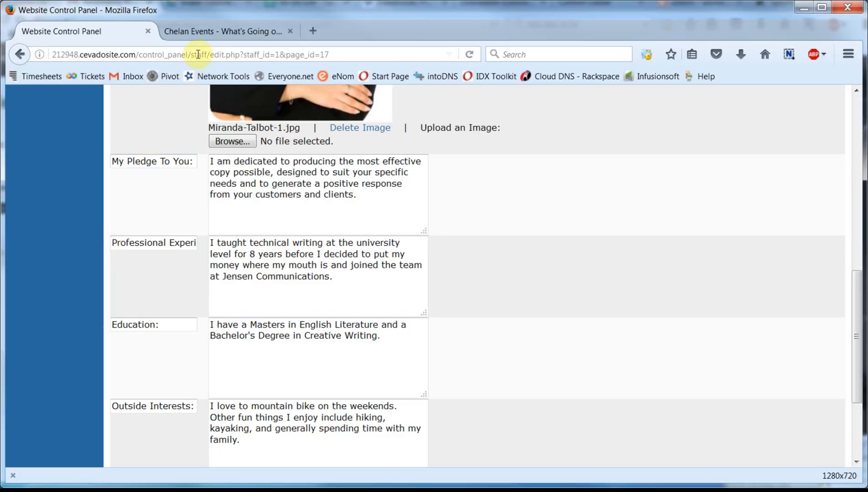
# - Examine the same staff member's profile on the live site down to the Personal Information section
pyautogui.click(223, 32)
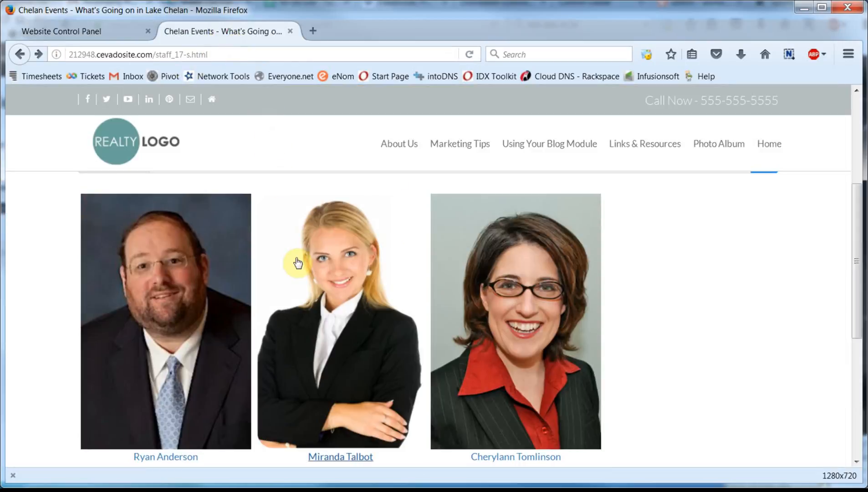
pyautogui.click(354, 293)
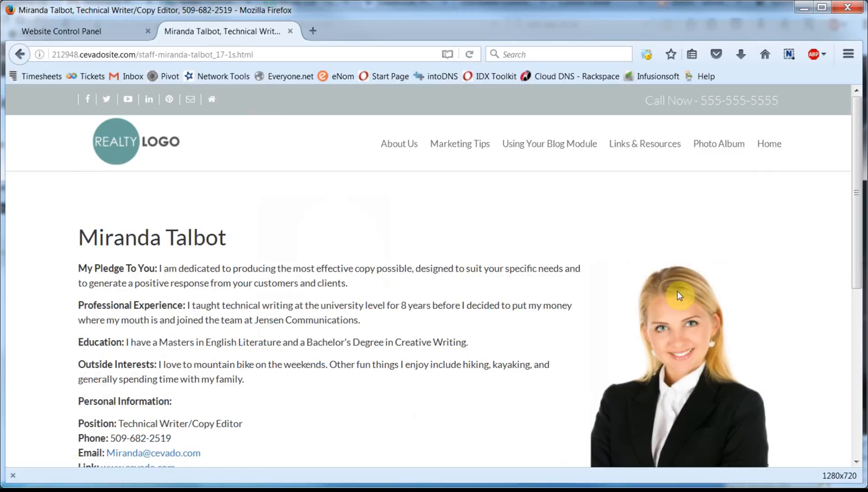
pyautogui.scroll(-5, 678, 288)
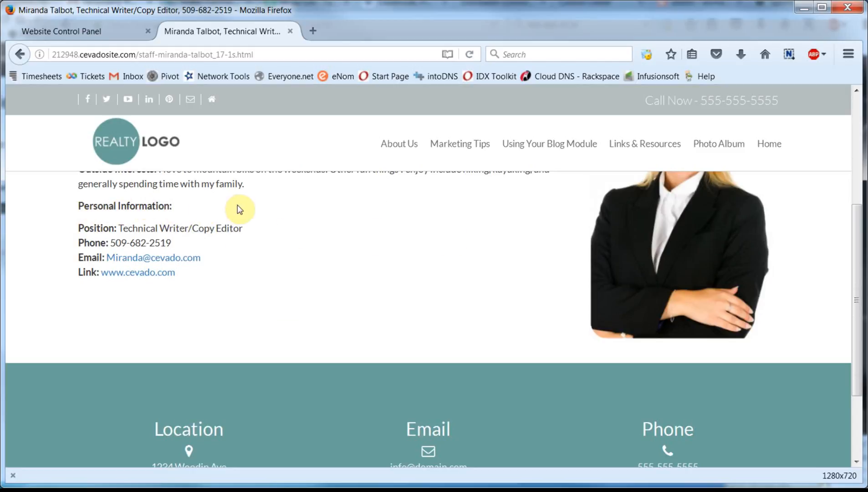
# - In the control panel, clear the staff member's Personal Information heading and update the page
pyautogui.click(97, 32)
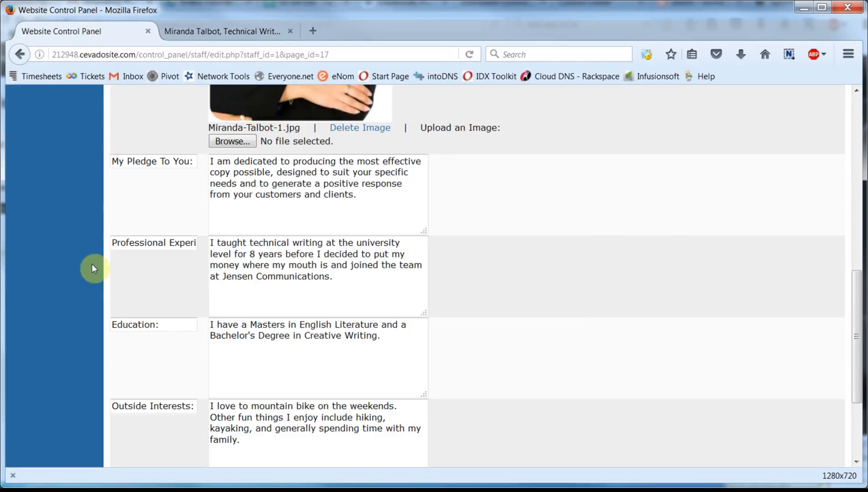
pyautogui.scroll(-3, 91, 301)
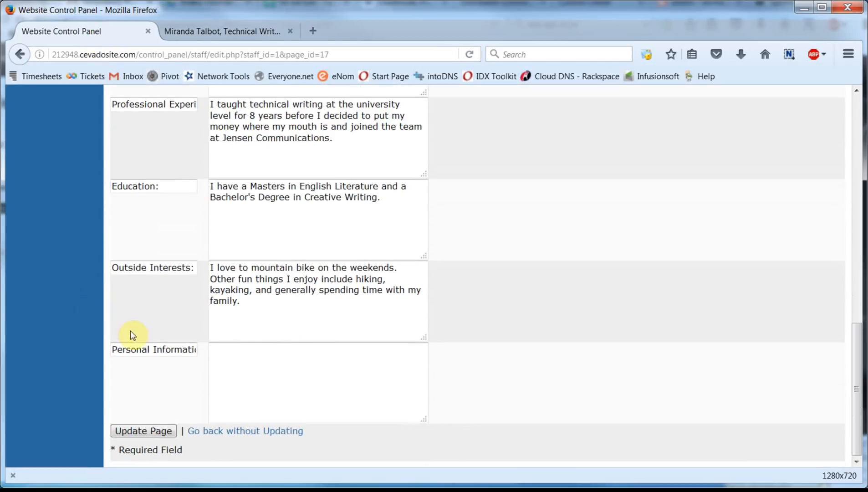
pyautogui.moveTo(107, 349); pyautogui.dragTo(207, 352)
pyautogui.press('BackSpace')
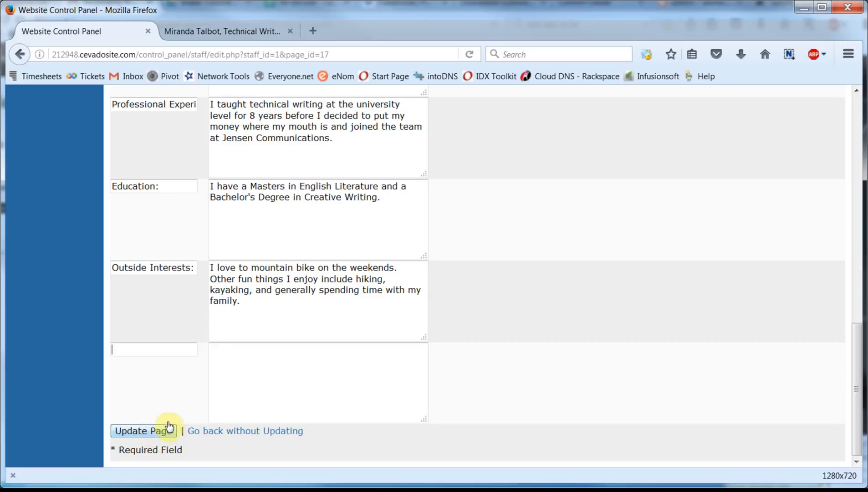
pyautogui.scroll(3, 470, 339)
pyautogui.scroll(10, 469, 340)
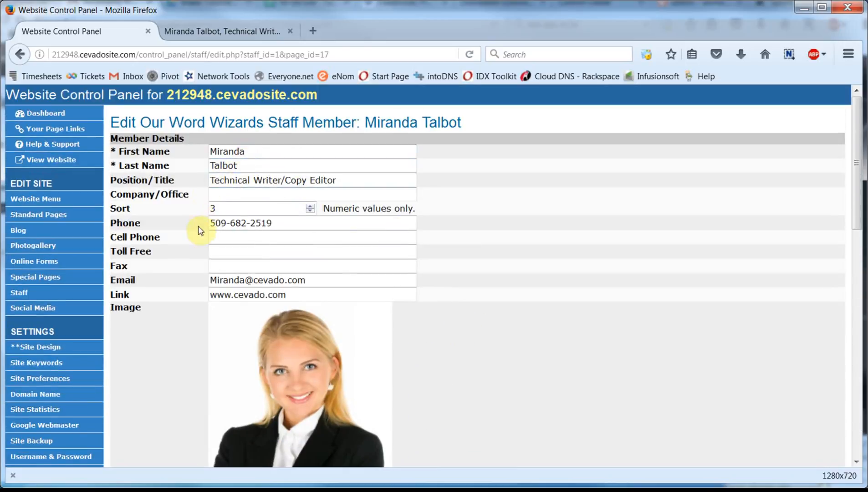
pyautogui.scroll(-5, 196, 345)
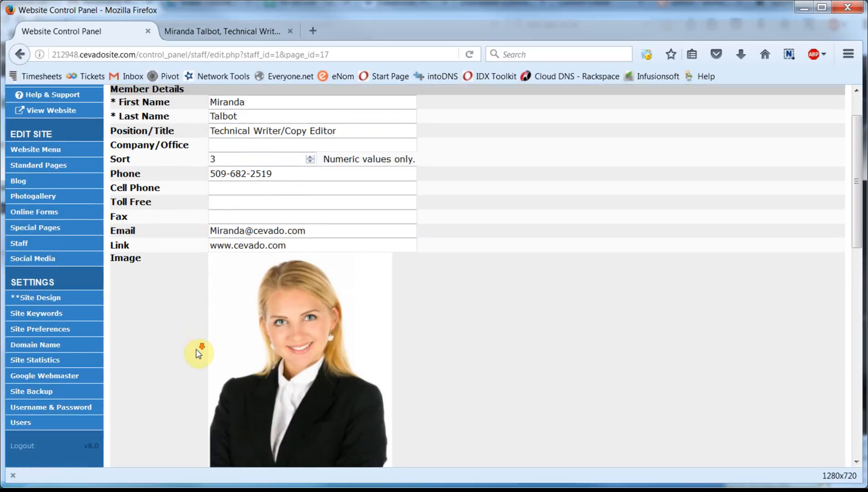
pyautogui.scroll(-6, 196, 360)
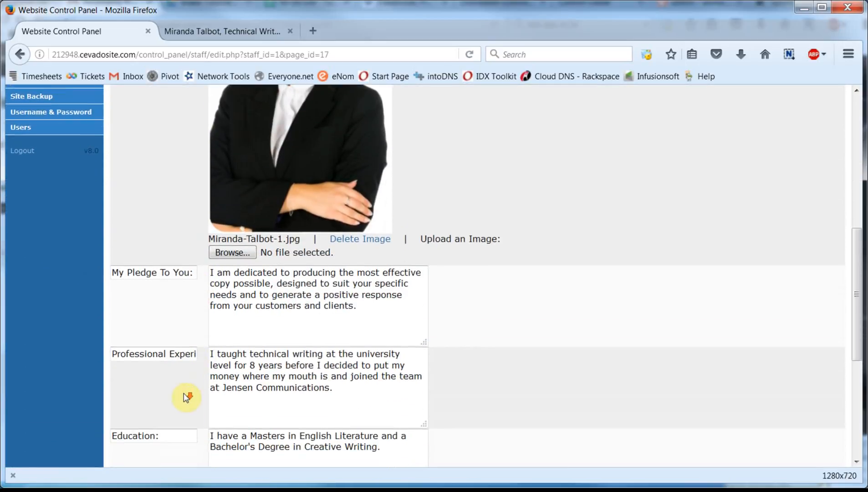
pyautogui.scroll(-2, 185, 397)
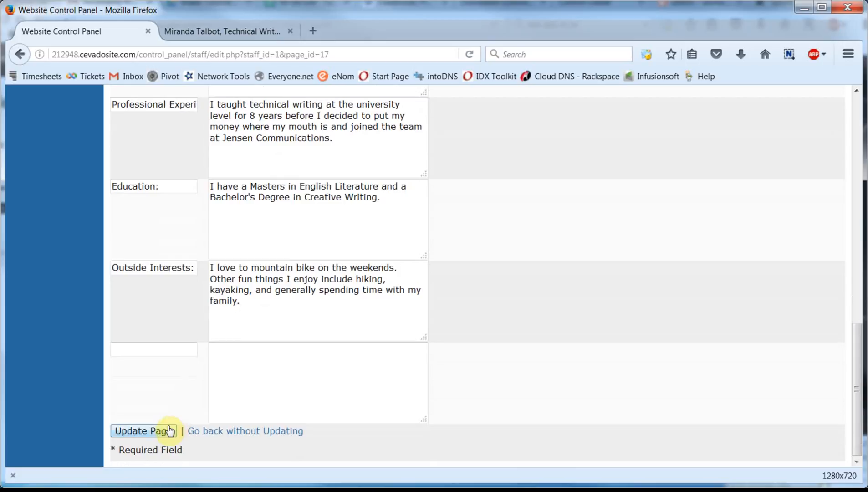
pyautogui.click(146, 433)
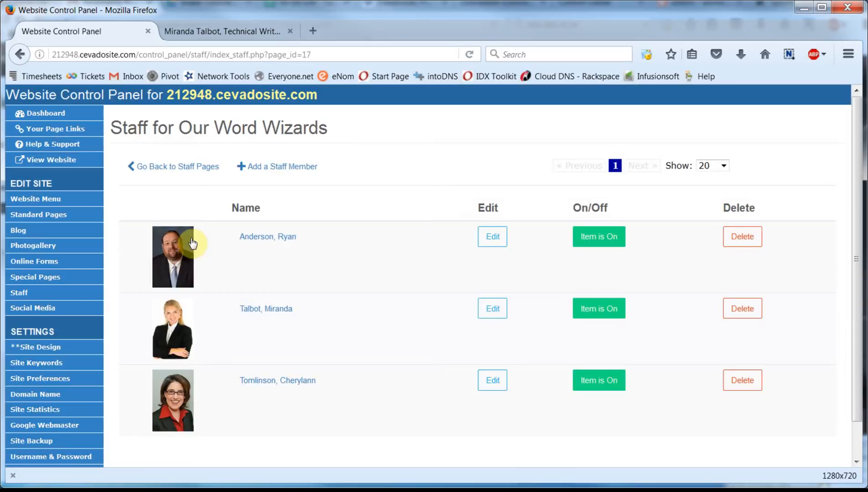
# - Reload the staff member's live profile and check the section below Outside Interests
pyautogui.click(228, 31)
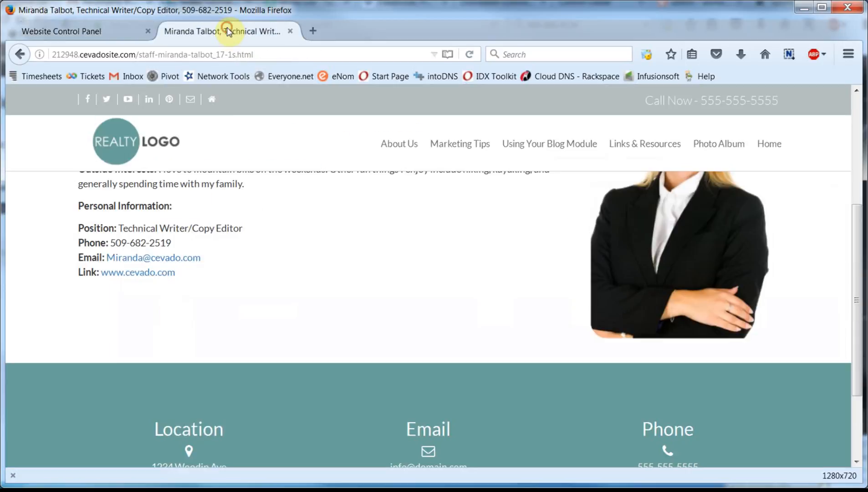
pyautogui.click(474, 58)
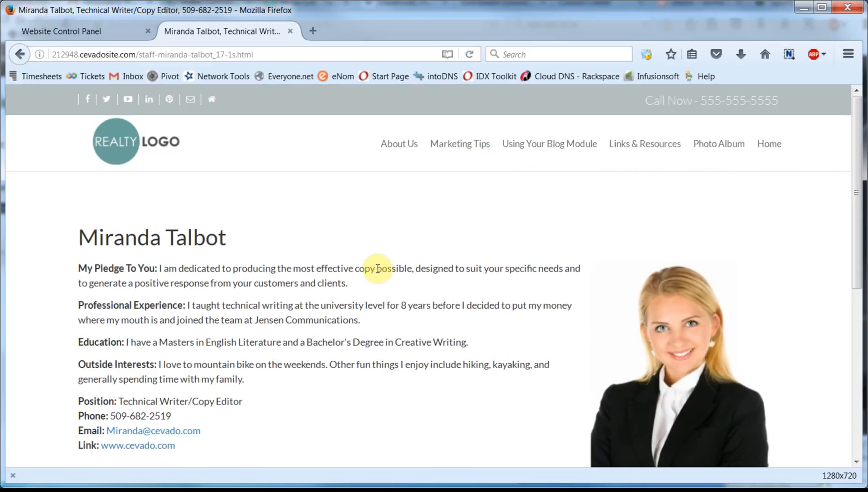
pyautogui.scroll(-3, 377, 268)
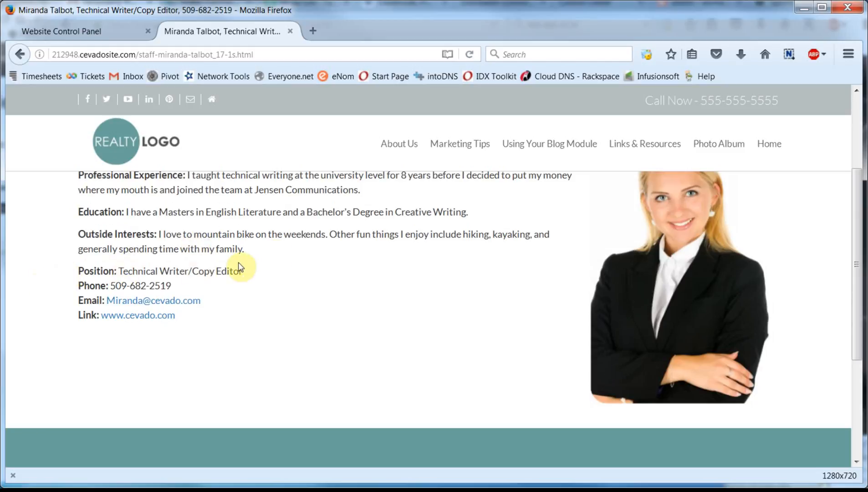
# - View the Our Word Wizards page under About Us on the live site
pyautogui.moveTo(397, 139)
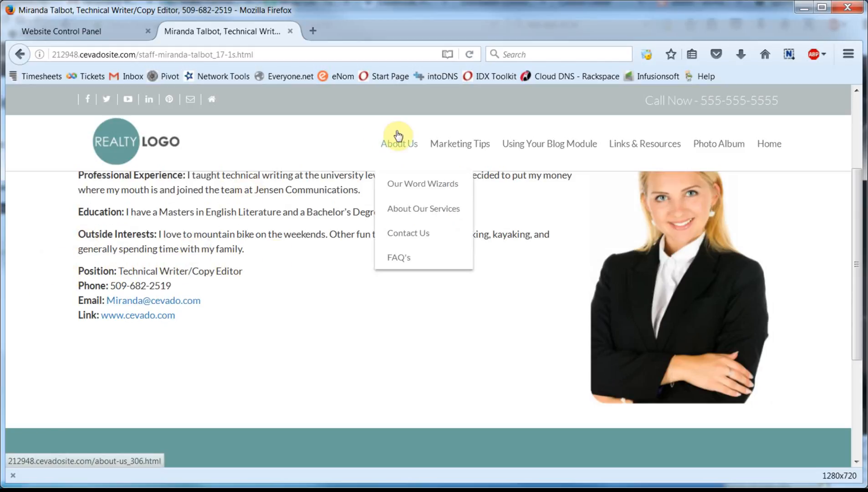
pyautogui.click(402, 183)
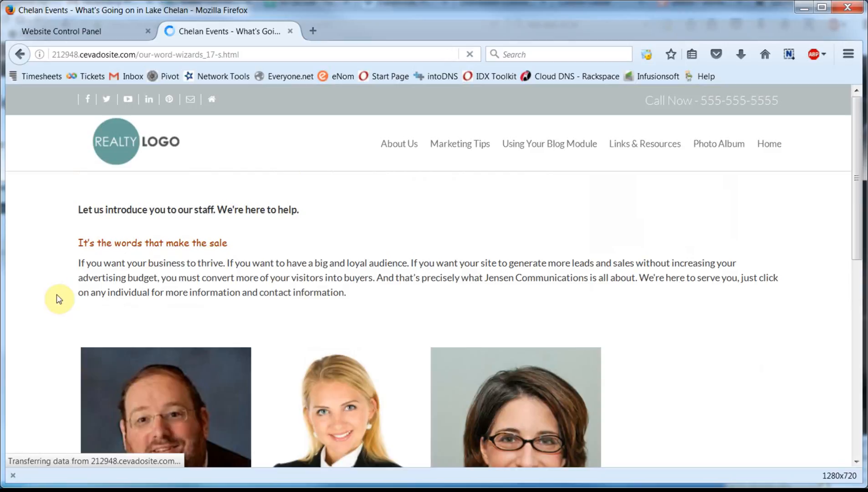
pyautogui.scroll(-2, 58, 299)
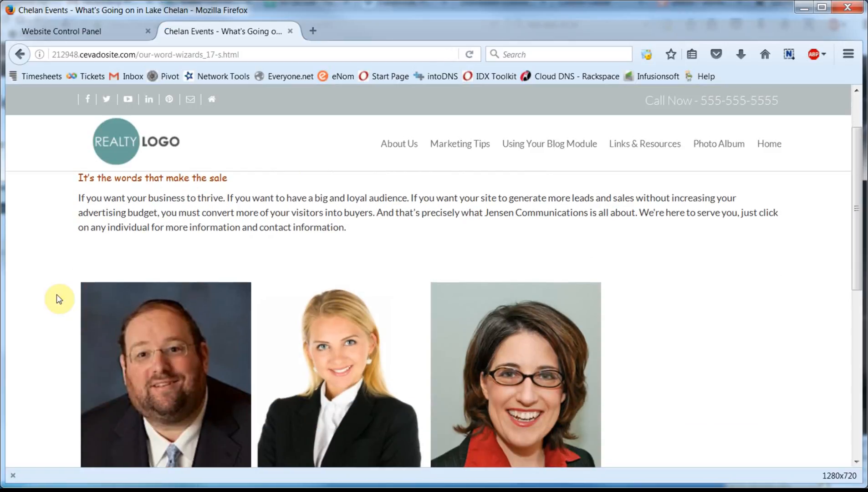